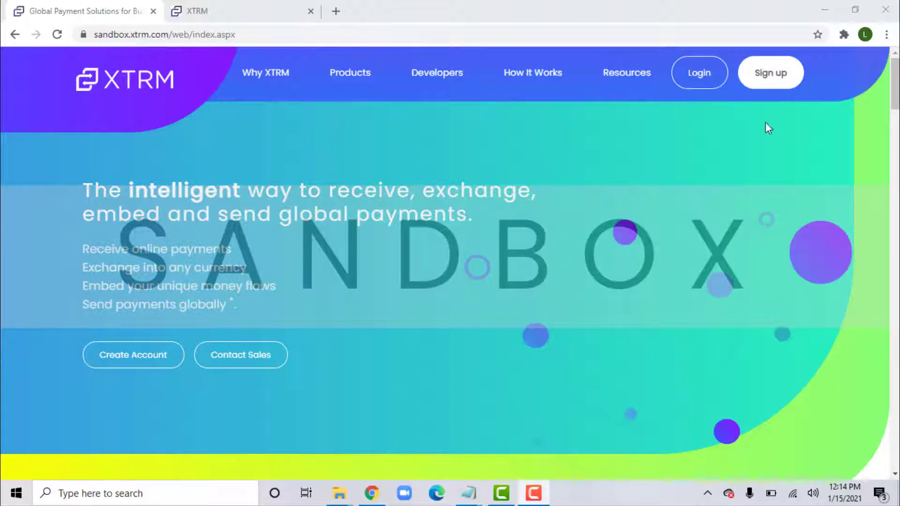
Start a new XTRM sign-up and choose the Company account type
{"action": "left_click", "coordinate": [777, 76]}
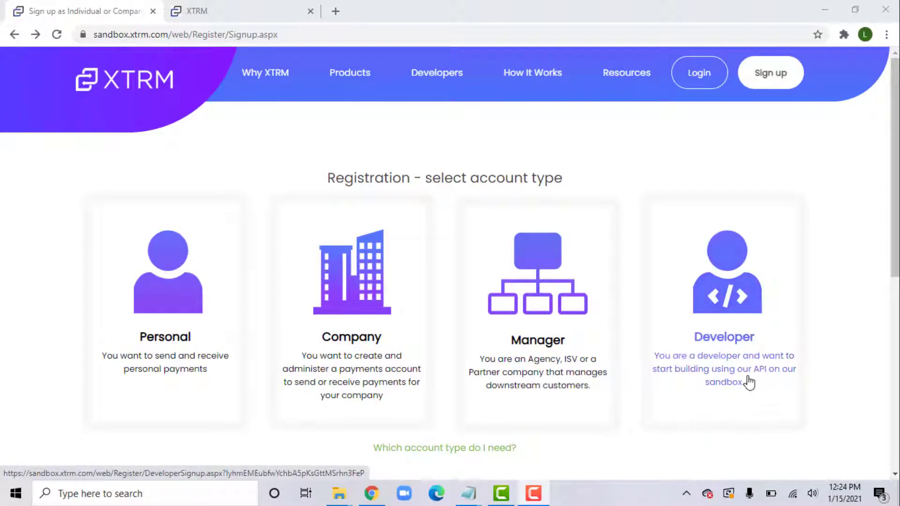
{"action": "left_click", "coordinate": [355, 376]}
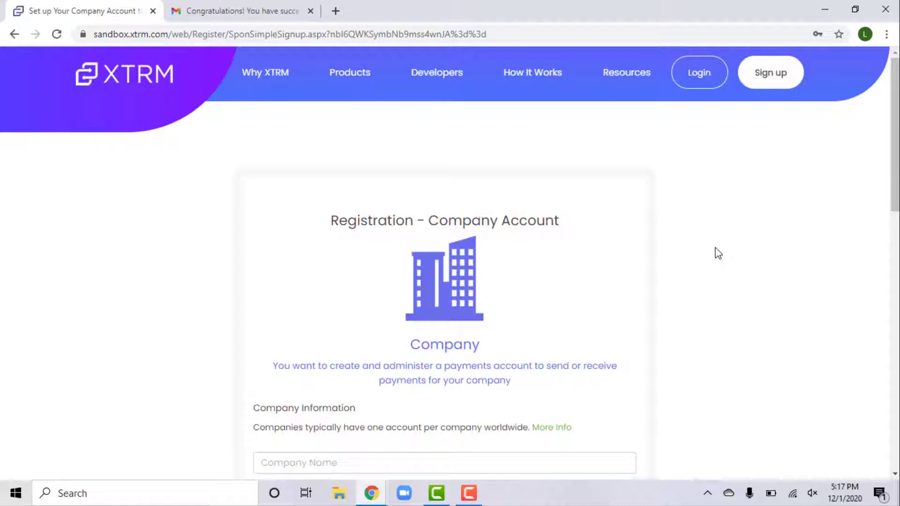
{"action": "scroll", "coordinate": [717, 253], "scroll_direction": "down", "scroll_amount": 3}
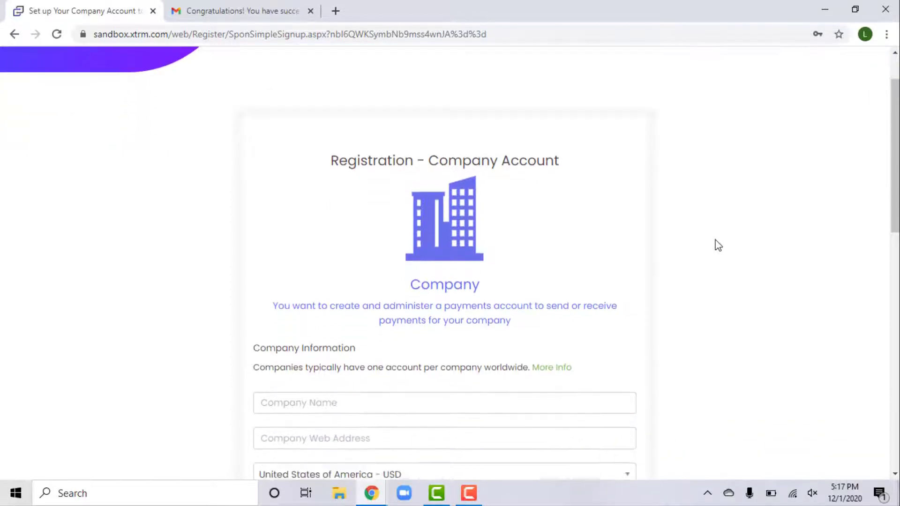
{"action": "scroll", "coordinate": [717, 245], "scroll_direction": "down", "scroll_amount": 3}
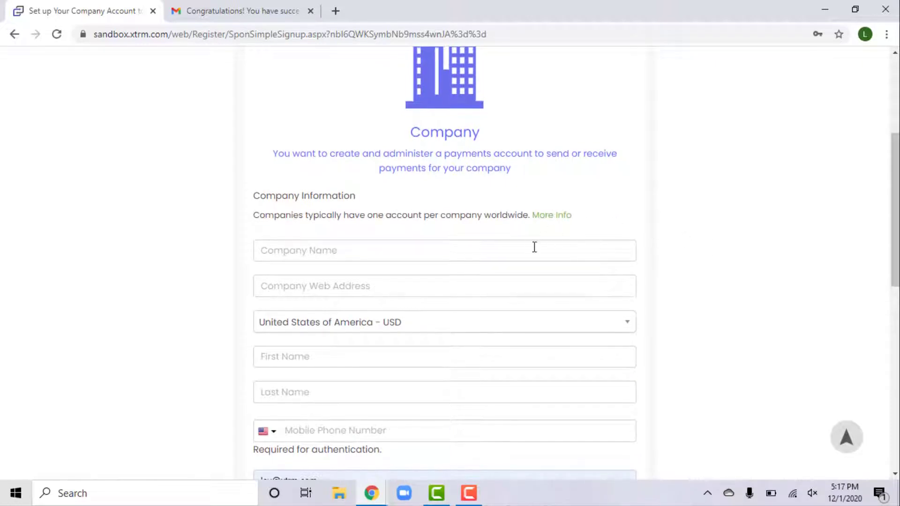
Enter company name newbiz, website newbiz.com, and contact name alex biz
{"action": "left_click", "coordinate": [534, 254]}
{"action": "type", "text": "ne"}
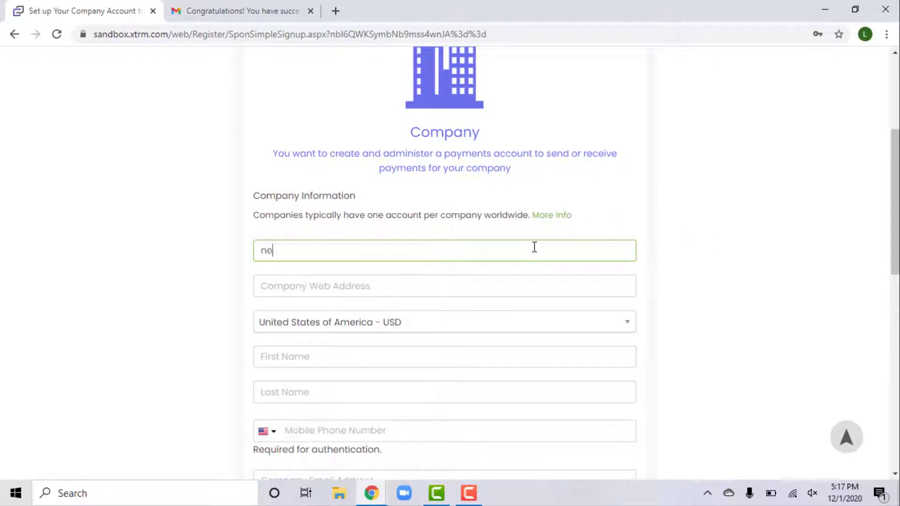
{"action": "type", "text": "wbi"}
{"action": "type", "text": "z"}
{"action": "left_click", "coordinate": [511, 281]}
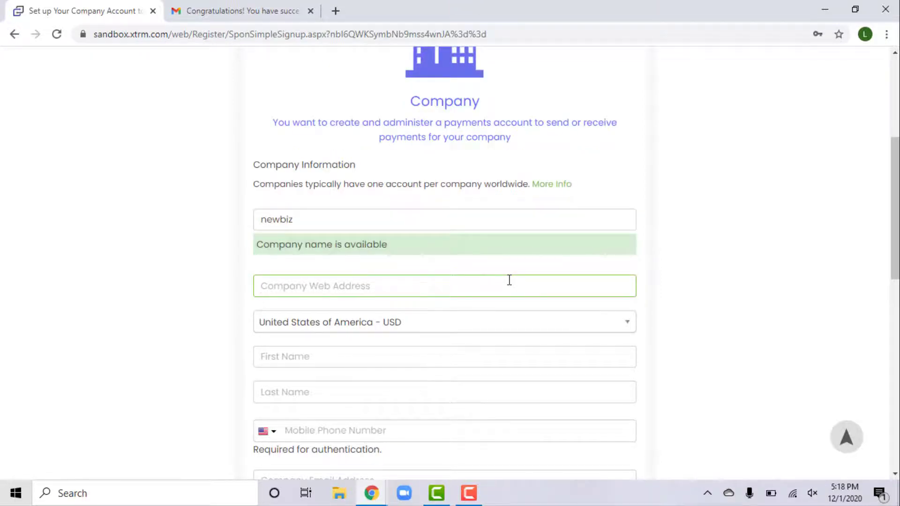
{"action": "type", "text": "new"}
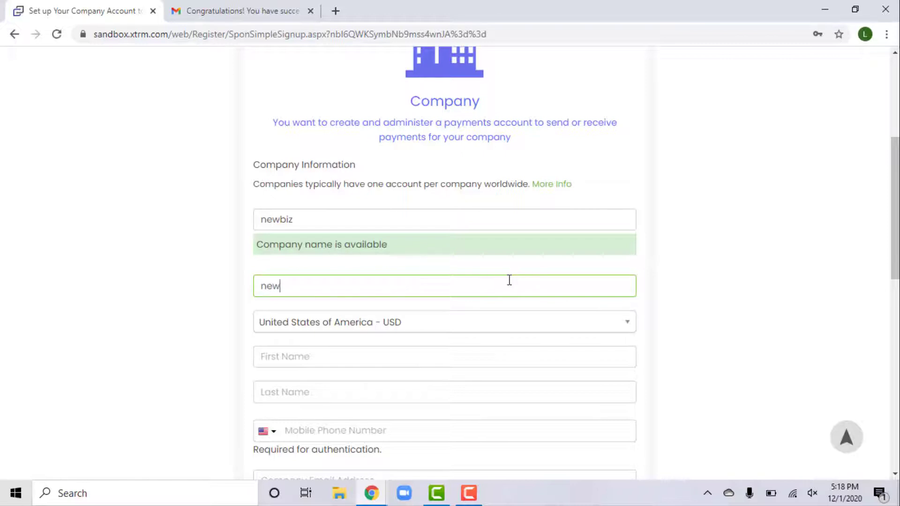
{"action": "type", "text": "biz."}
{"action": "type", "text": "com"}
{"action": "left_click", "coordinate": [469, 355]}
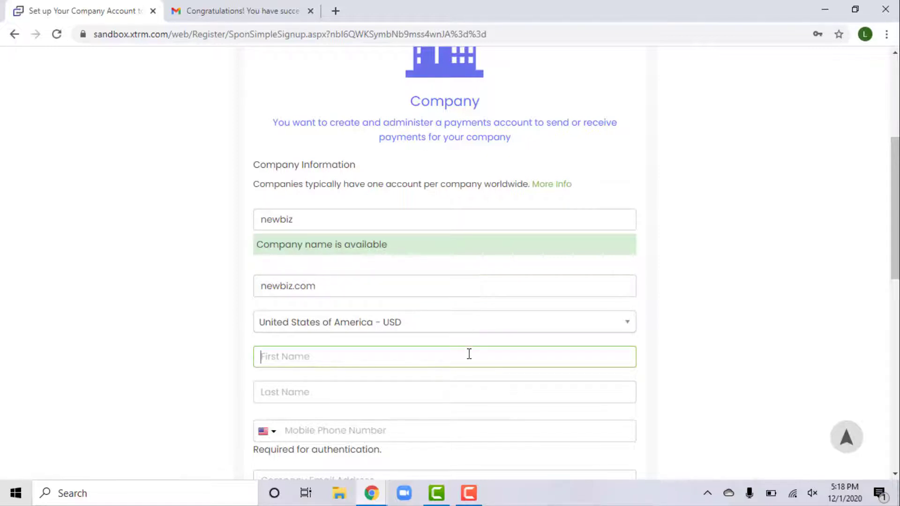
{"action": "type", "text": "alex"}
{"action": "left_click", "coordinate": [445, 394]}
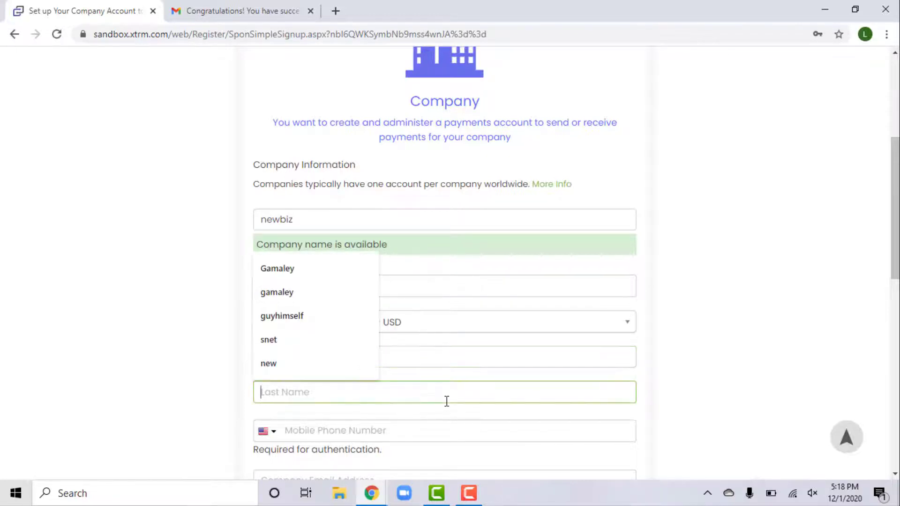
{"action": "type", "text": "biz"}
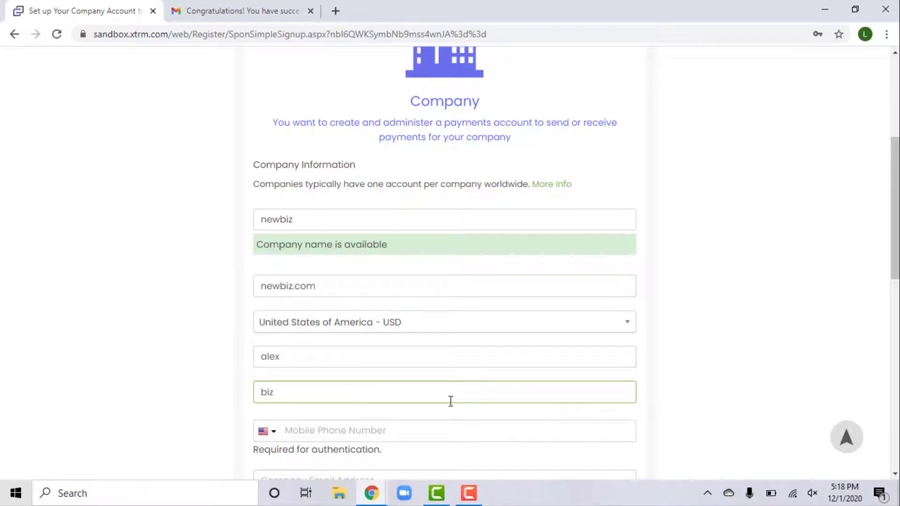
{"action": "scroll", "coordinate": [738, 377], "scroll_direction": "down", "scroll_amount": 1}
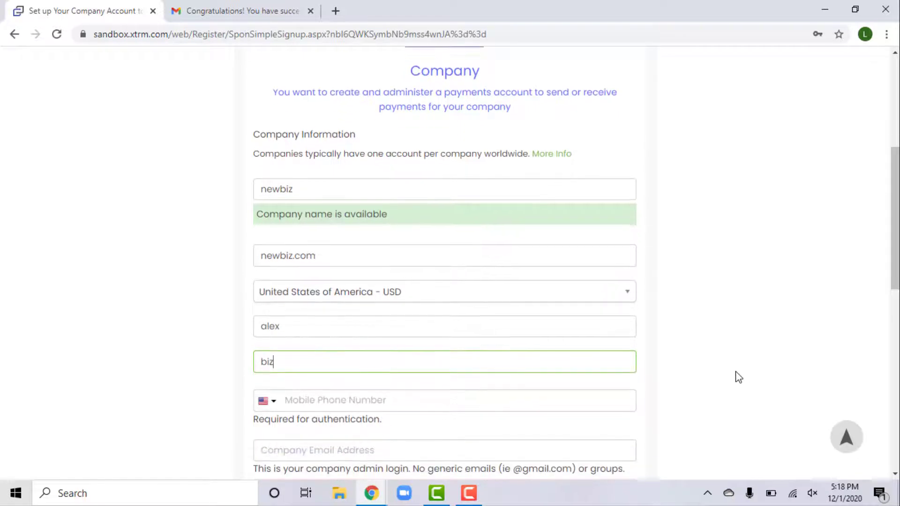
{"action": "scroll", "coordinate": [738, 377], "scroll_direction": "down", "scroll_amount": 2}
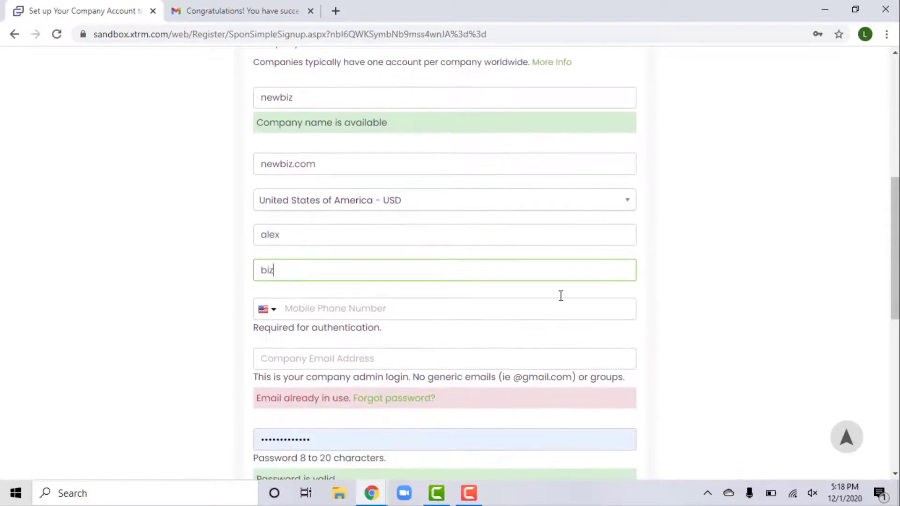
{"action": "left_click", "coordinate": [528, 308]}
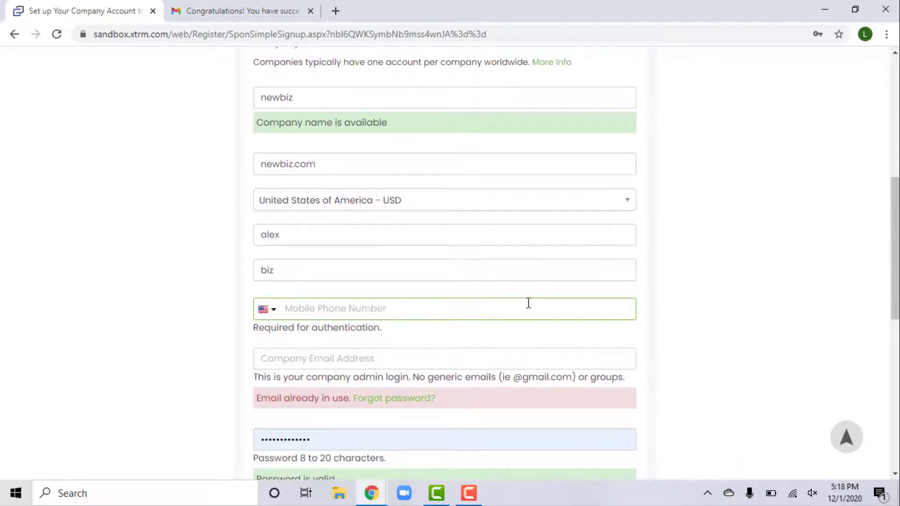
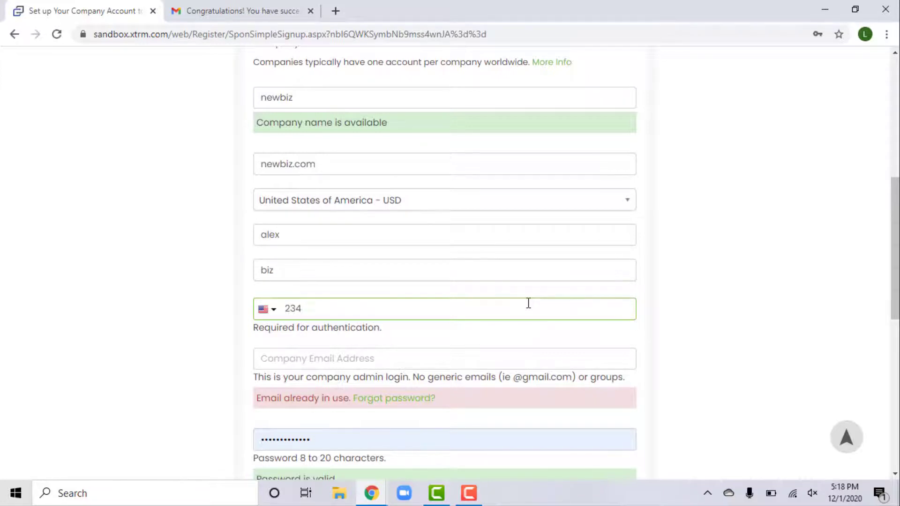
{"action": "left_click", "coordinate": [439, 356]}
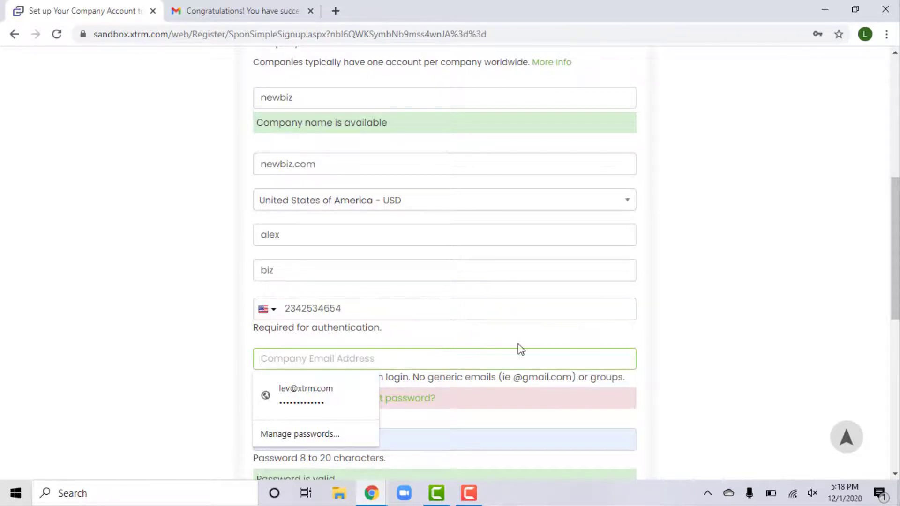
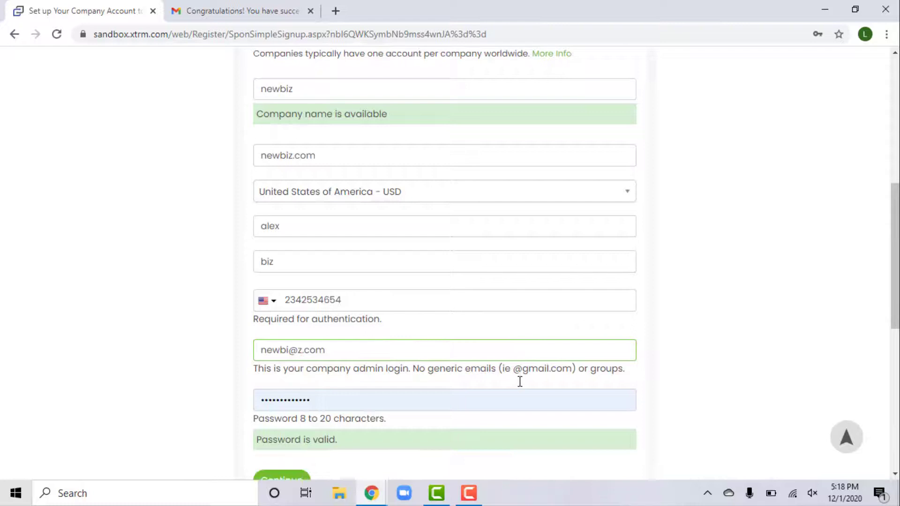
{"action": "scroll", "coordinate": [520, 380], "scroll_direction": "down", "scroll_amount": 1}
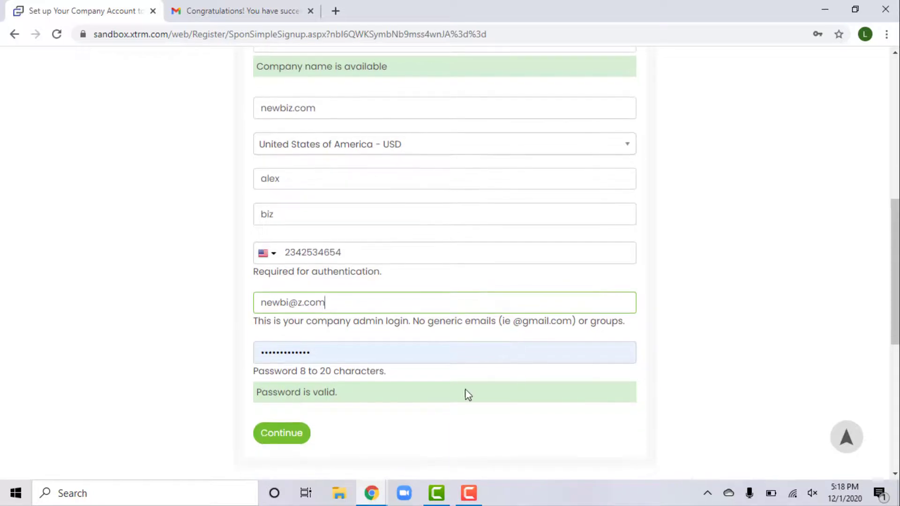
Clear the saved login password completely so it can be retyped
{"action": "left_click", "coordinate": [457, 351]}
{"action": "key", "text": "BackSpace"}
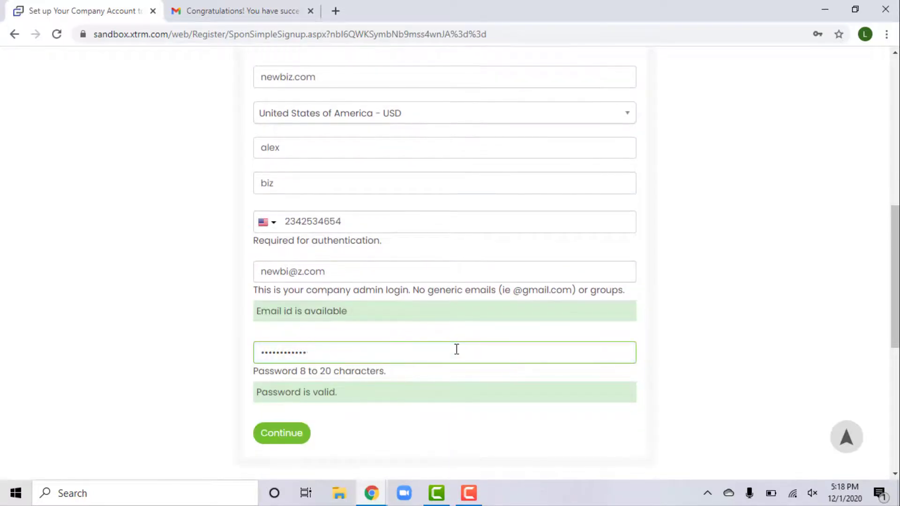
{"action": "key", "text": "BackSpace"}
{"action": "key", "text": "BackSpace"}
{"action": "key", "text": "ctrl+a"}
{"action": "key", "text": "BackSpace"}
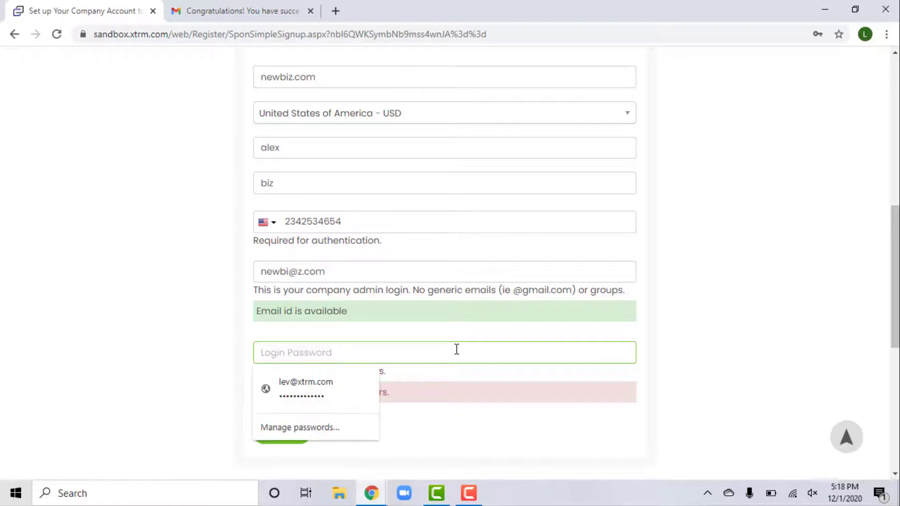
{"action": "type", "text": "•••••"}
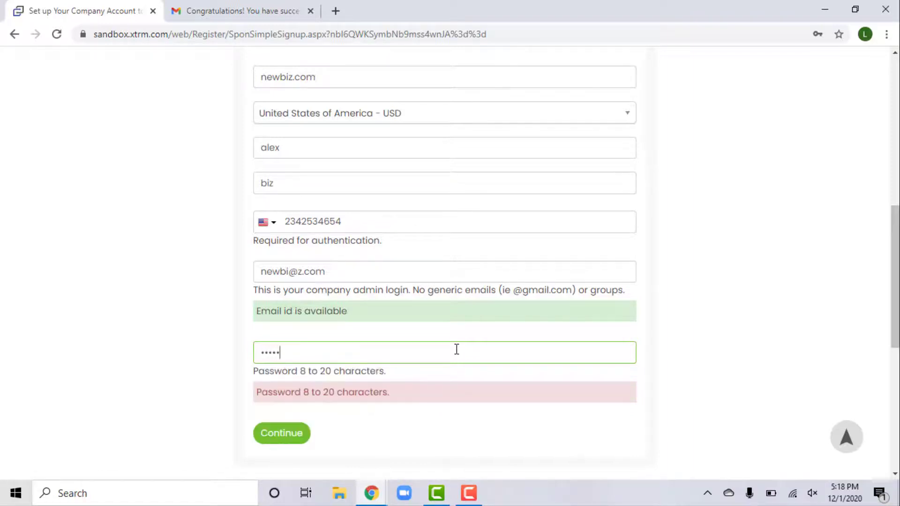
{"action": "type", "text": "••"}
{"action": "type", "text": "••"}
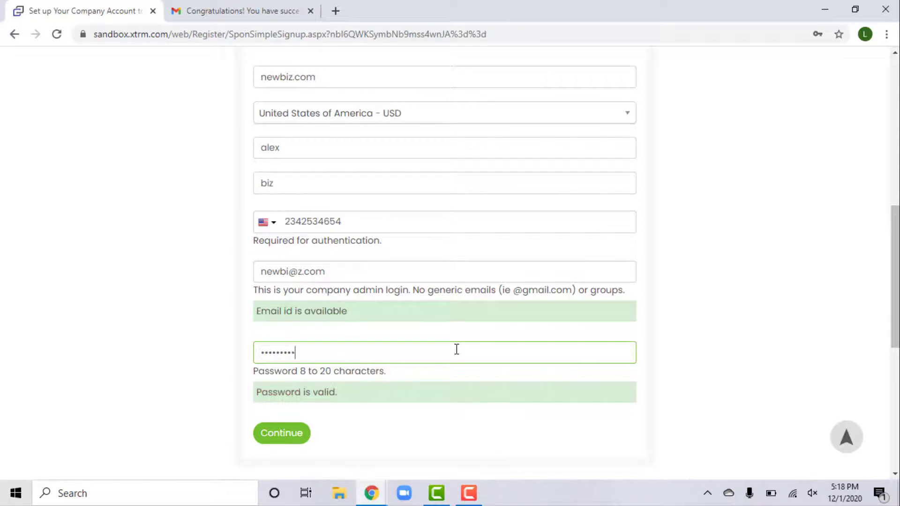
{"action": "left_click", "coordinate": [303, 434]}
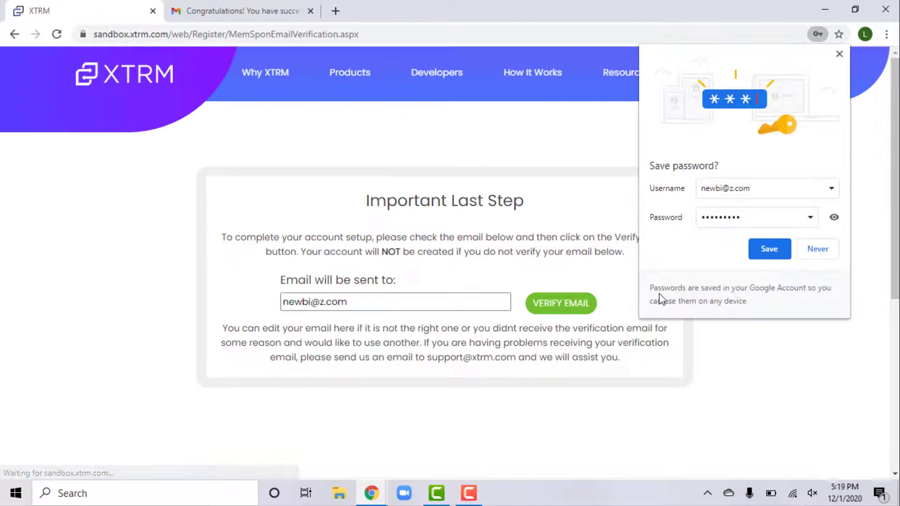
{"action": "left_click", "coordinate": [840, 54]}
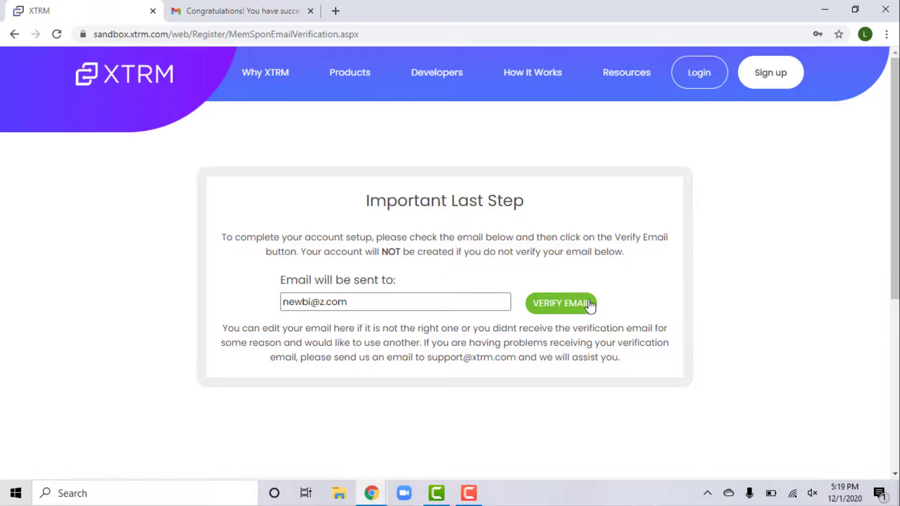
{"action": "left_click", "coordinate": [576, 305]}
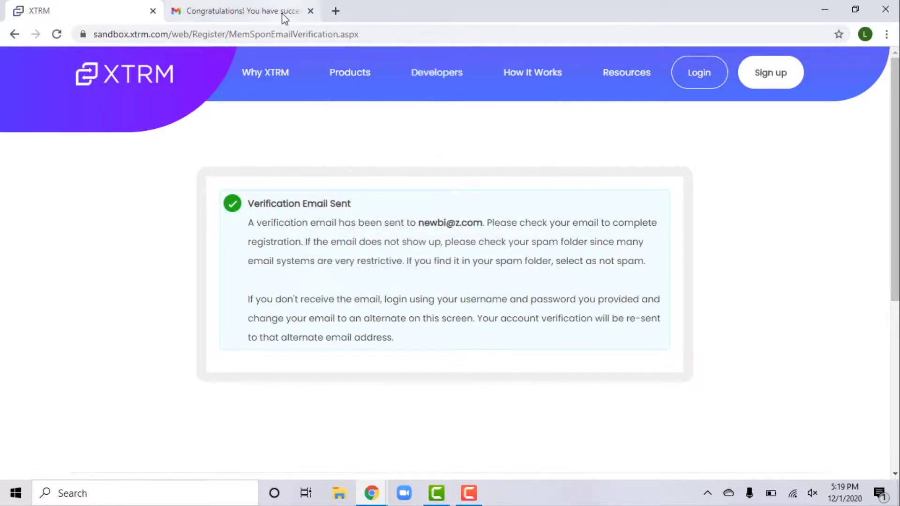
Switch to the Gmail inbox holding the XTRM registration email
{"action": "left_click", "coordinate": [243, 11]}
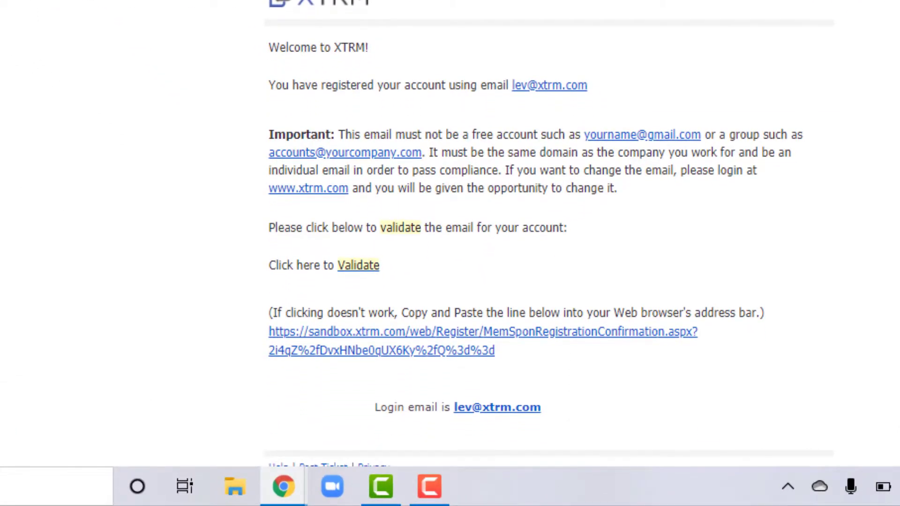
{"action": "scroll", "coordinate": [493, 246], "scroll_direction": "down", "scroll_amount": 1}
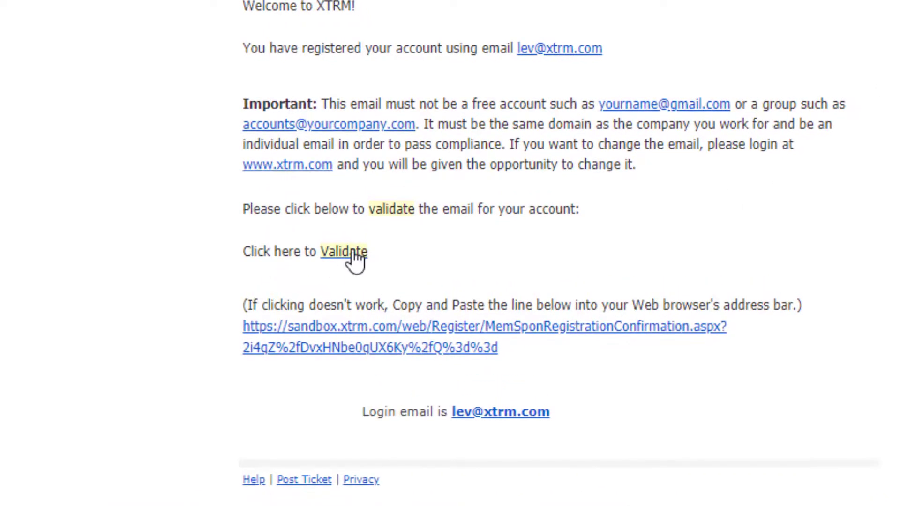
Follow the email's Validate link to XTRM's Registration - Companies confirmation page
{"action": "left_click", "coordinate": [343, 252]}
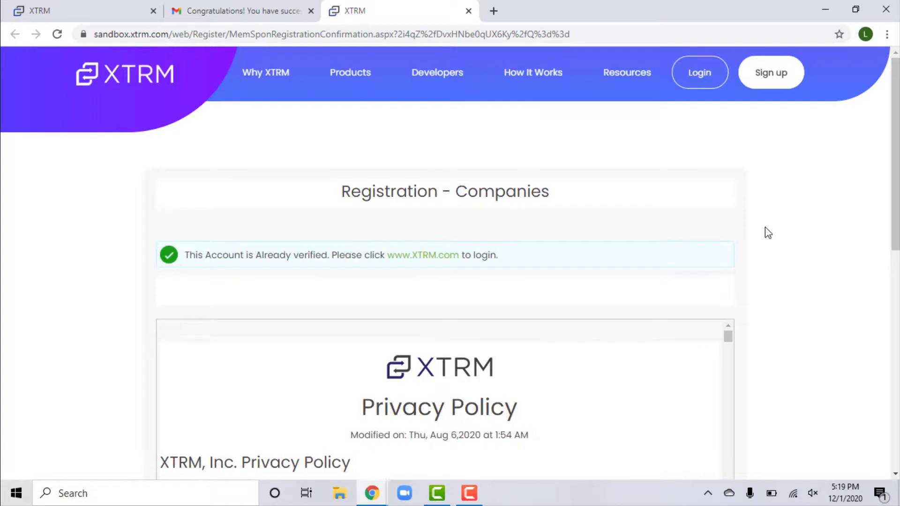
{"action": "scroll", "coordinate": [765, 227], "scroll_direction": "down", "scroll_amount": 1}
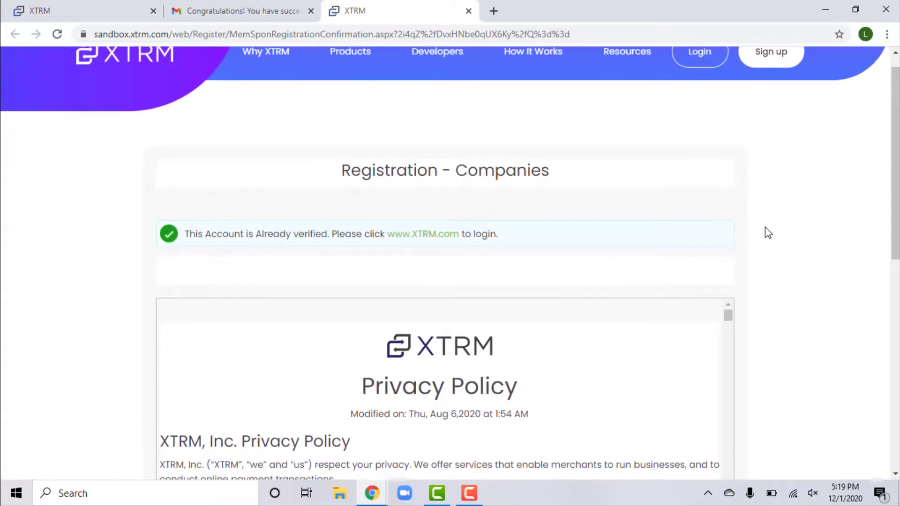
{"action": "scroll", "coordinate": [764, 227], "scroll_direction": "down", "scroll_amount": 1}
{"action": "scroll", "coordinate": [765, 227], "scroll_direction": "down", "scroll_amount": 1}
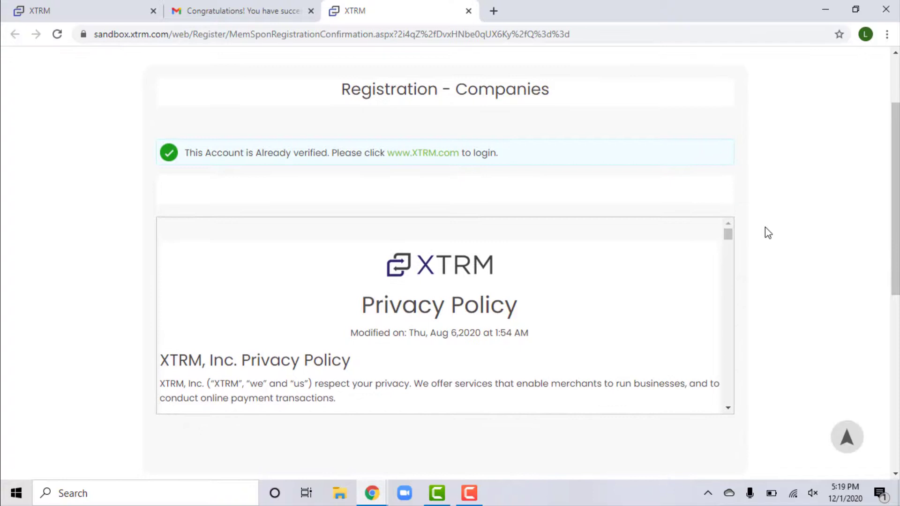
{"action": "scroll", "coordinate": [764, 227], "scroll_direction": "down", "scroll_amount": 1}
{"action": "scroll", "coordinate": [764, 228], "scroll_direction": "down", "scroll_amount": 1}
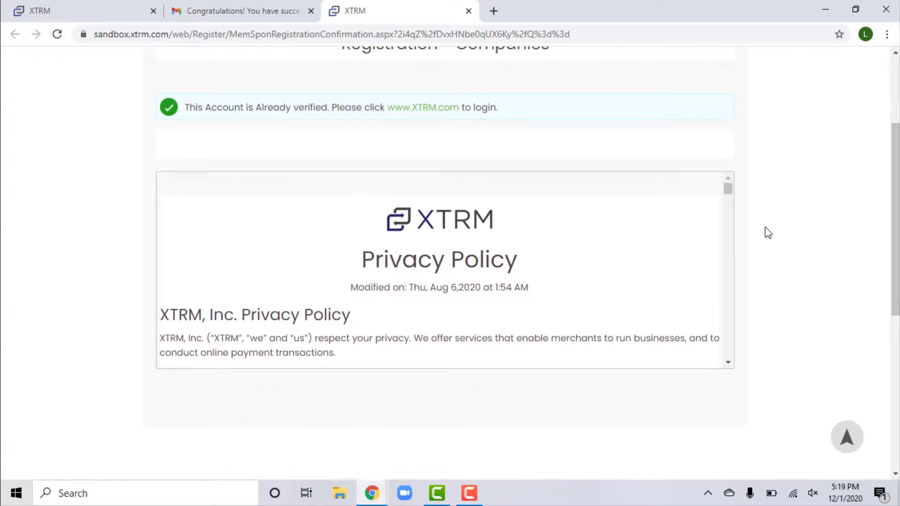
{"action": "scroll", "coordinate": [765, 228], "scroll_direction": "down", "scroll_amount": 1}
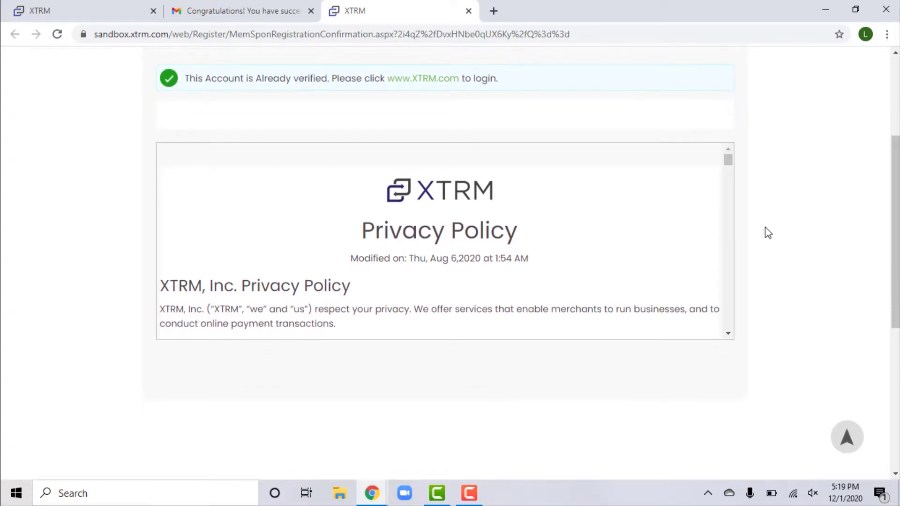